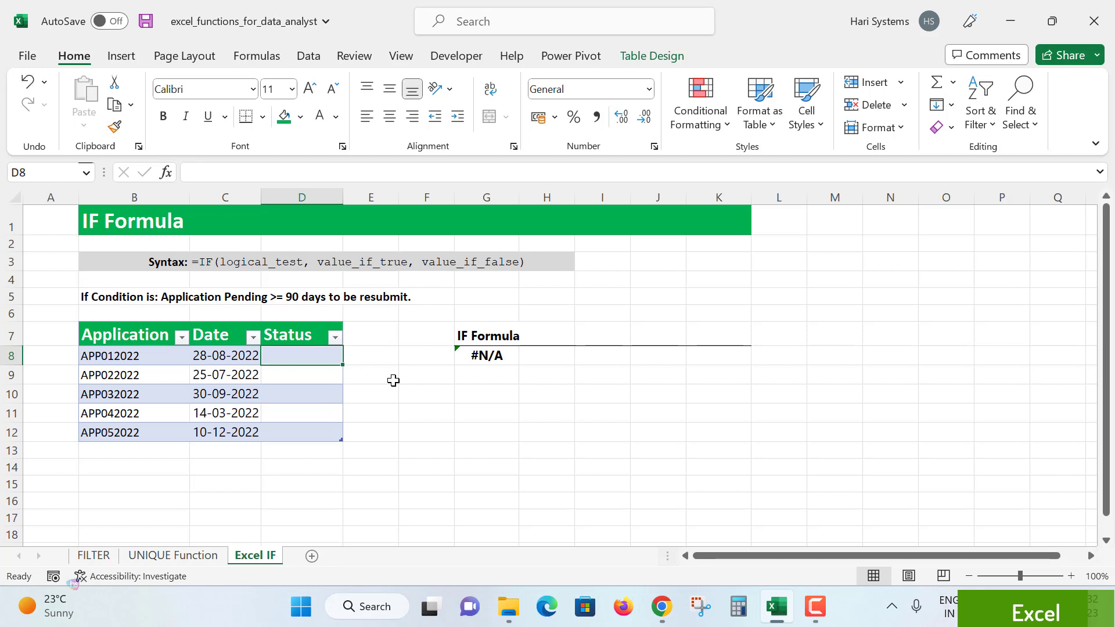
Review the application dates in C8 to C12, ending at 10-12-2022, then select Status cell D8.
left_click(347, 411)
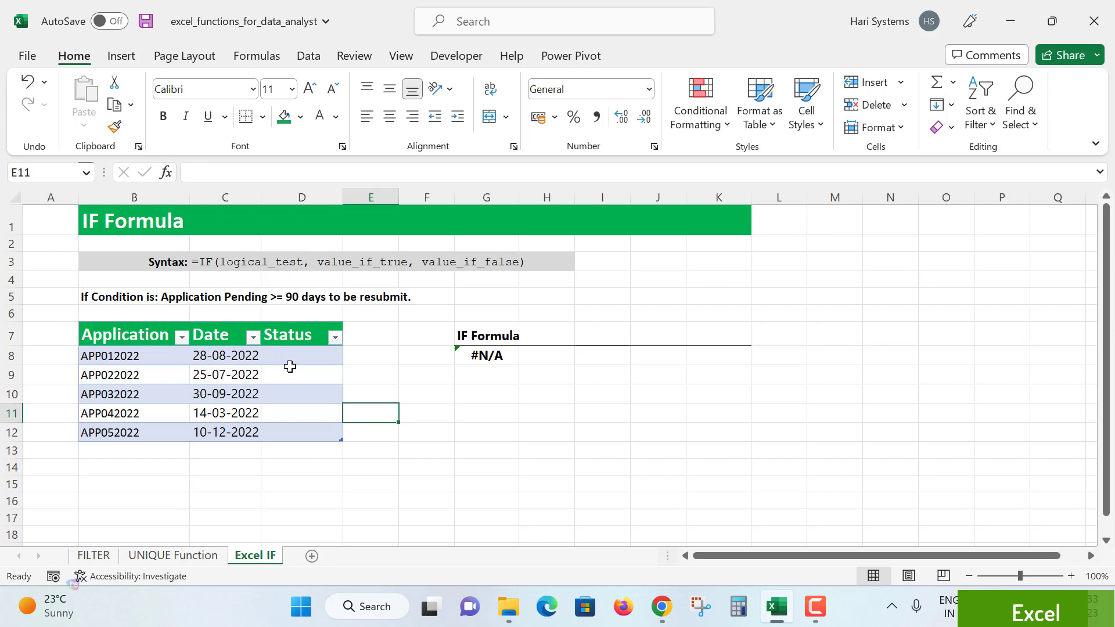
left_click(222, 356)
left_click(226, 375)
left_click(225, 393)
left_click(226, 432)
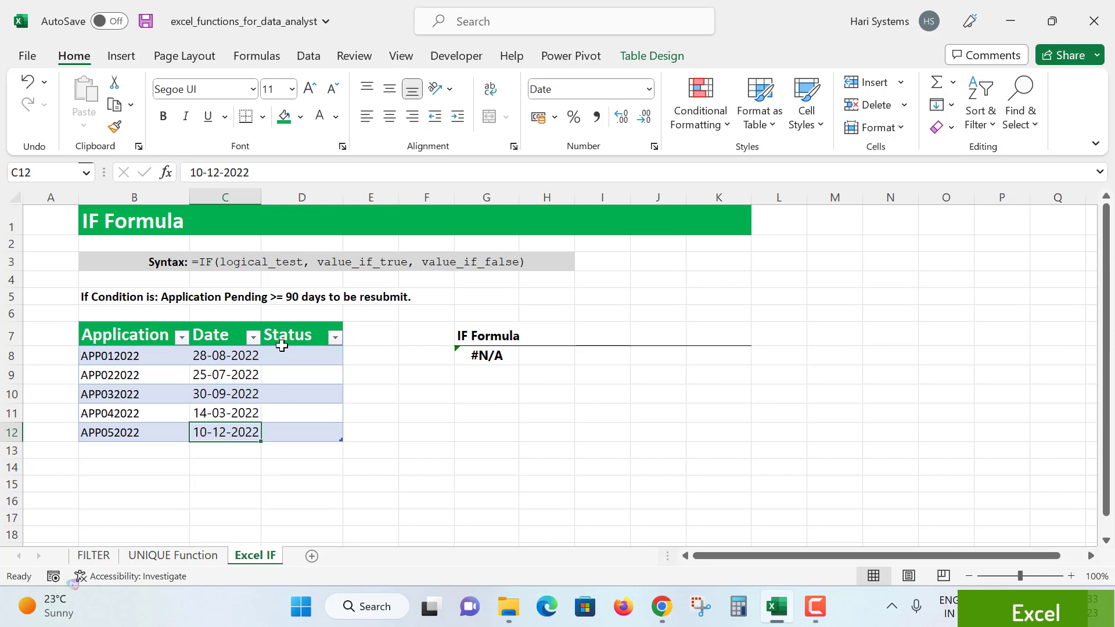
left_click(279, 355)
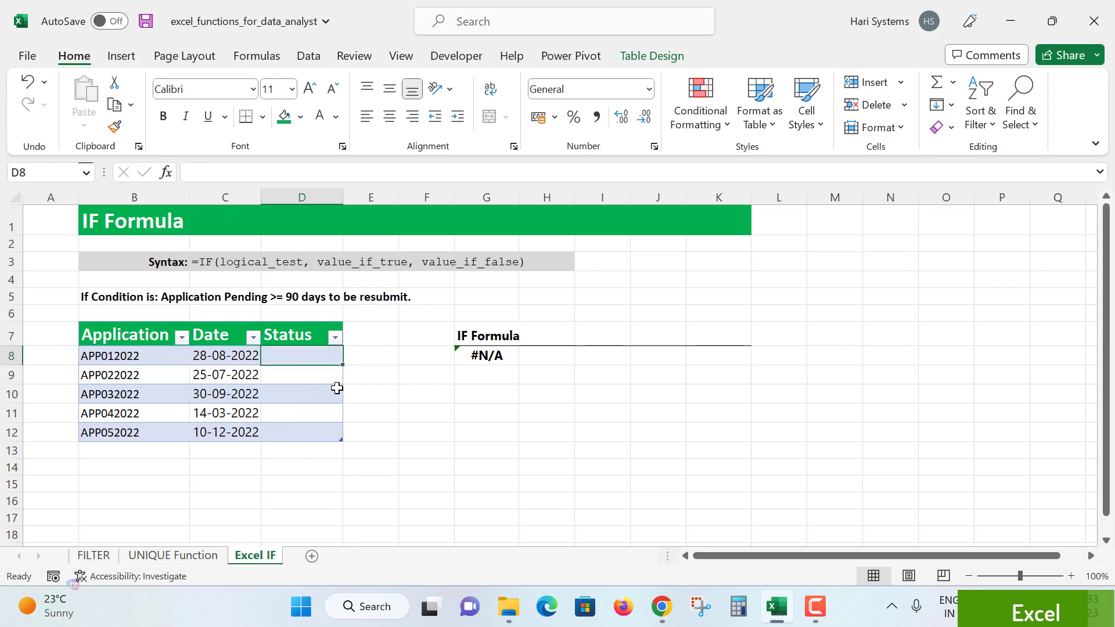
type("=")
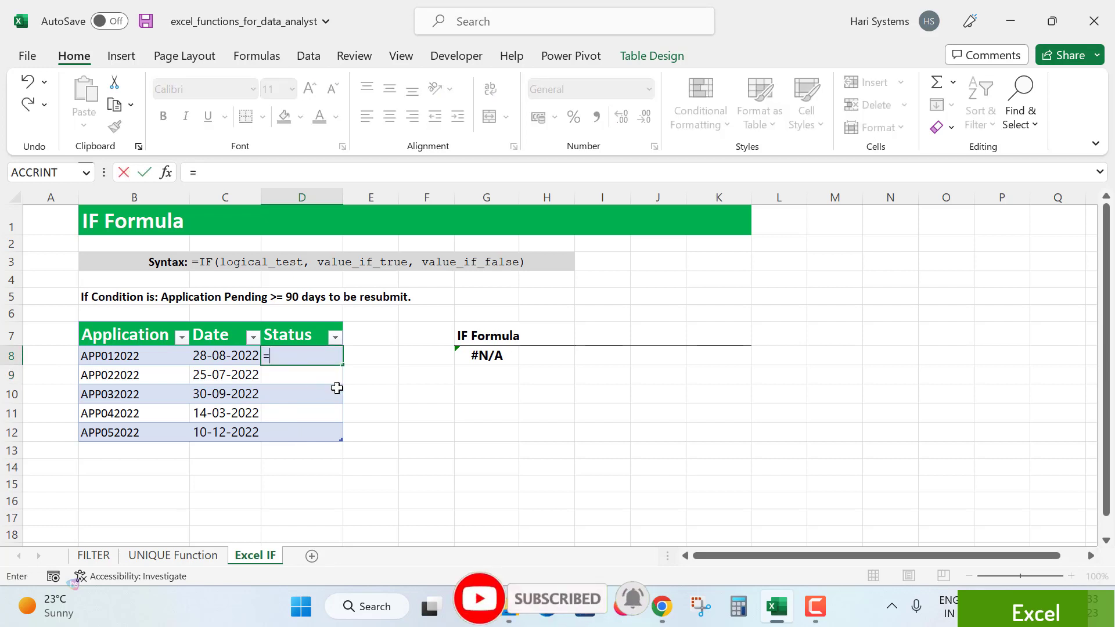
type("IF(")
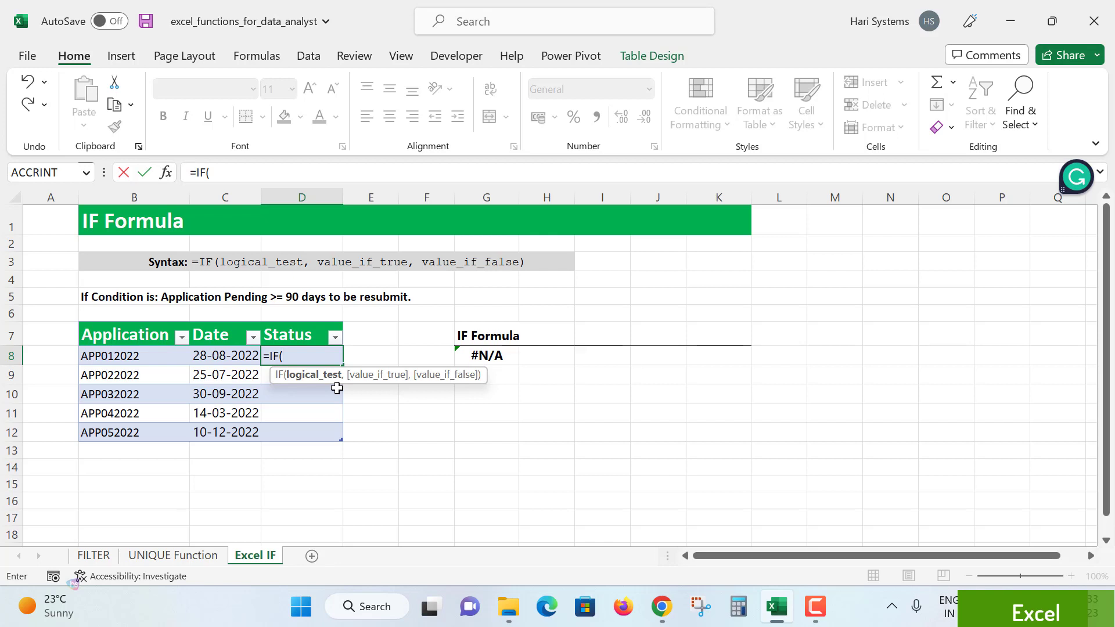
type("TO")
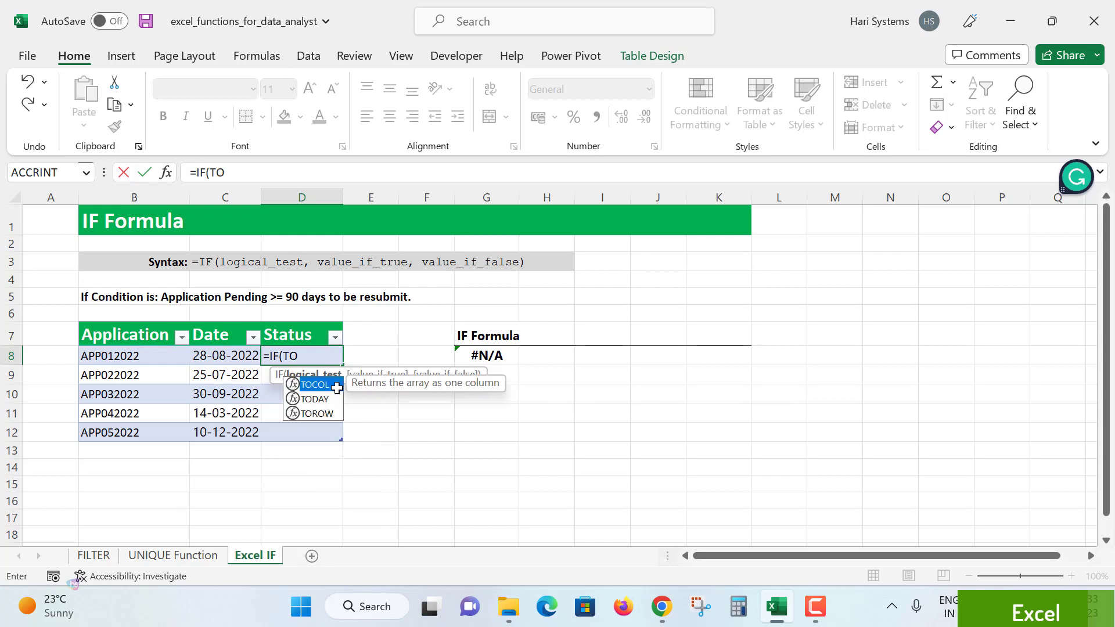
type("DAY")
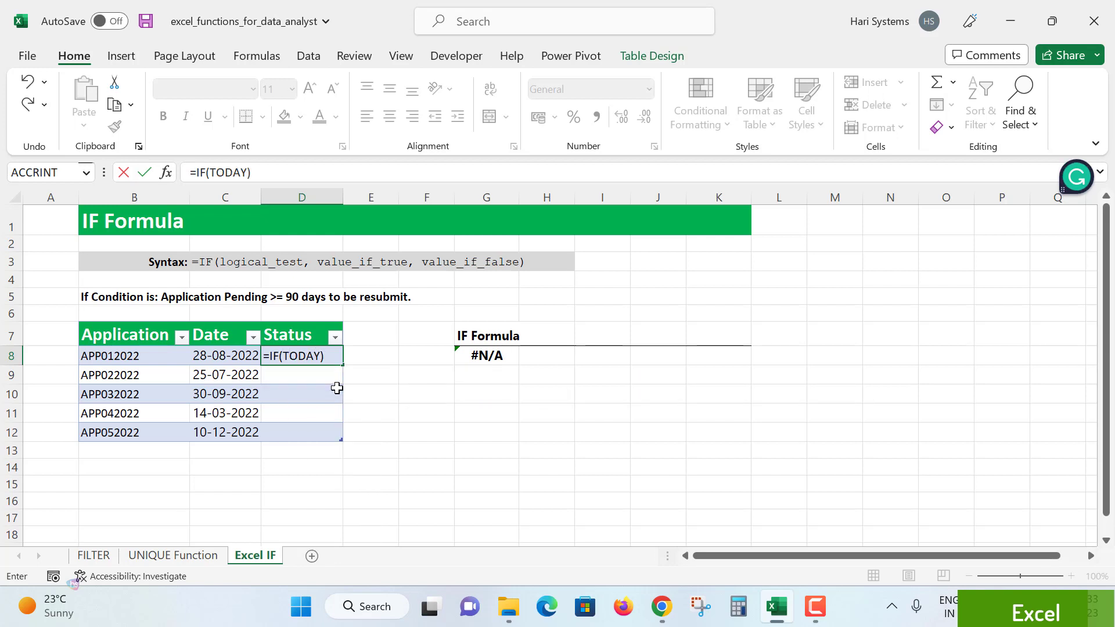
type("()")
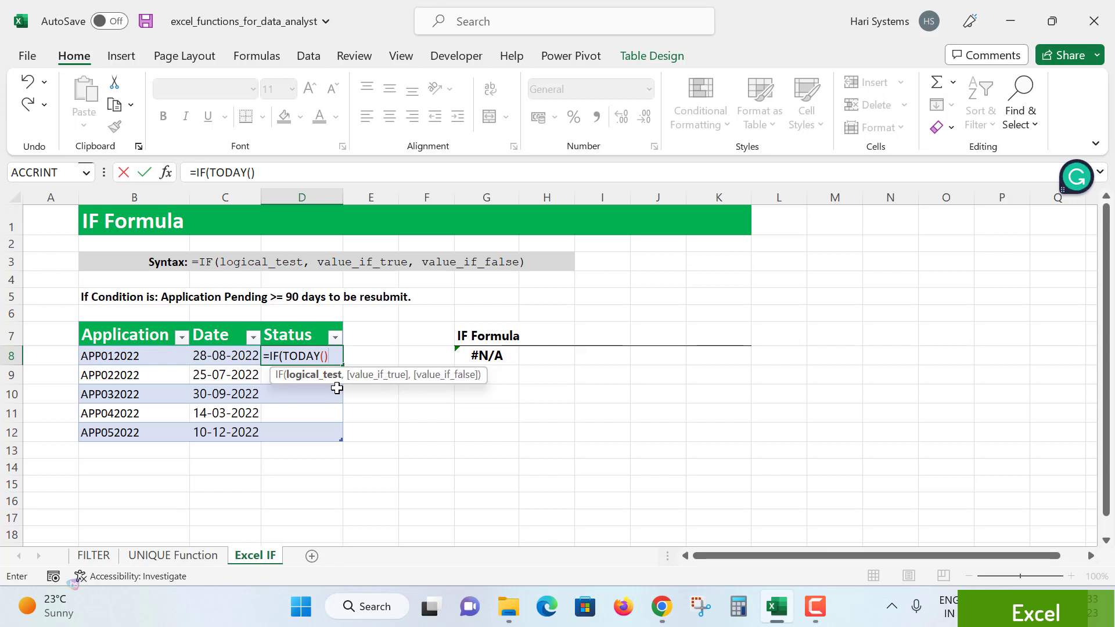
left_click(229, 359)
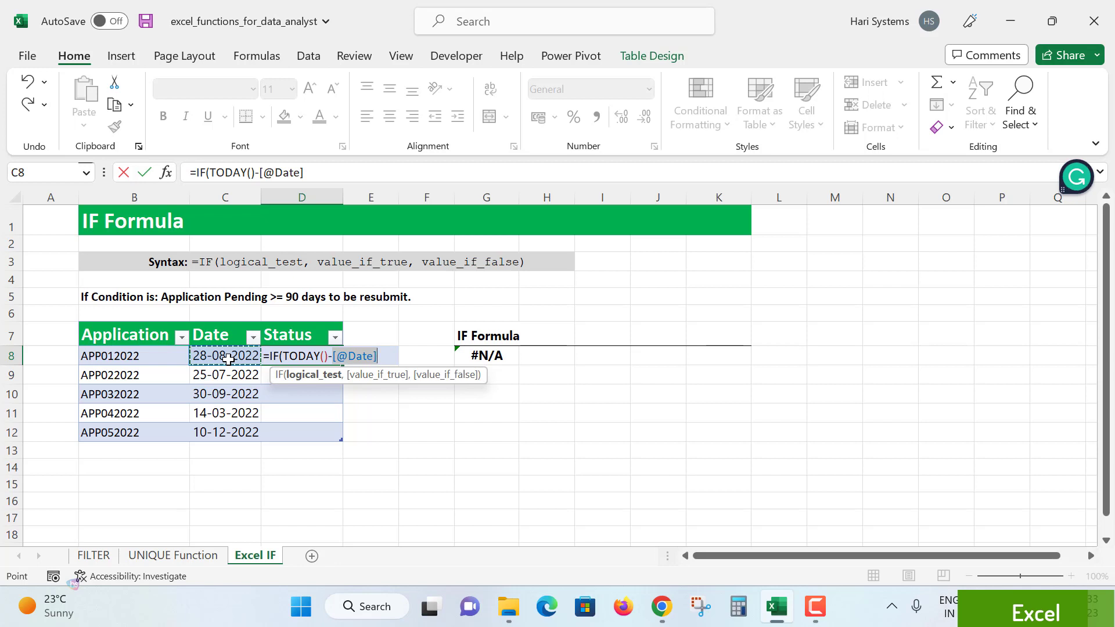
Finish the formula with >=90,"Pending","To be verify") and enter it to auto-fill the Status column.
type(">=")
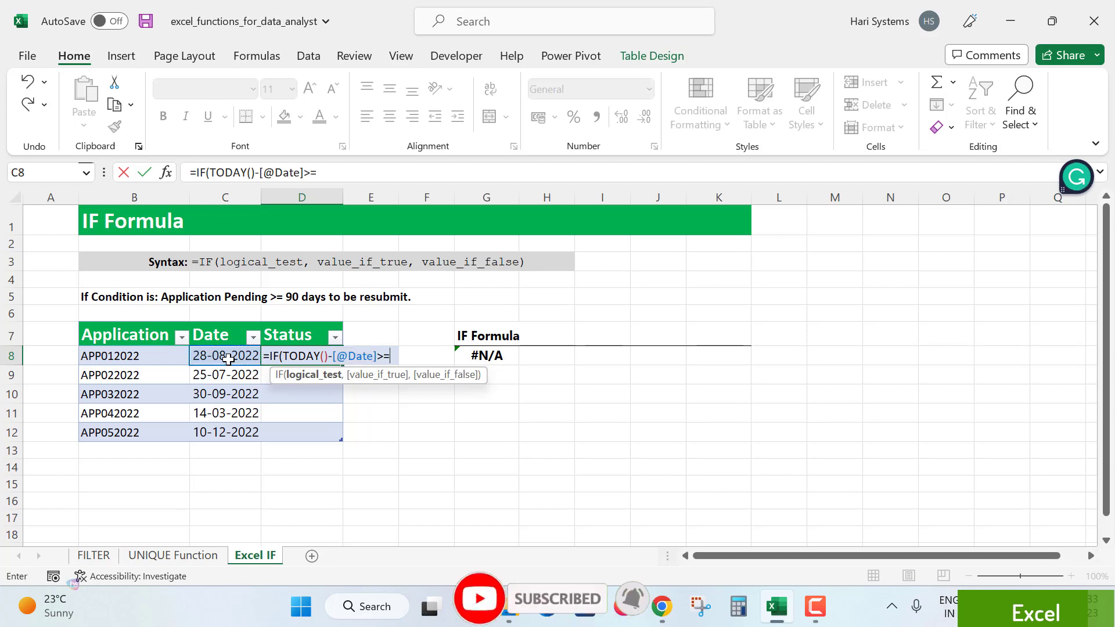
type("90,")
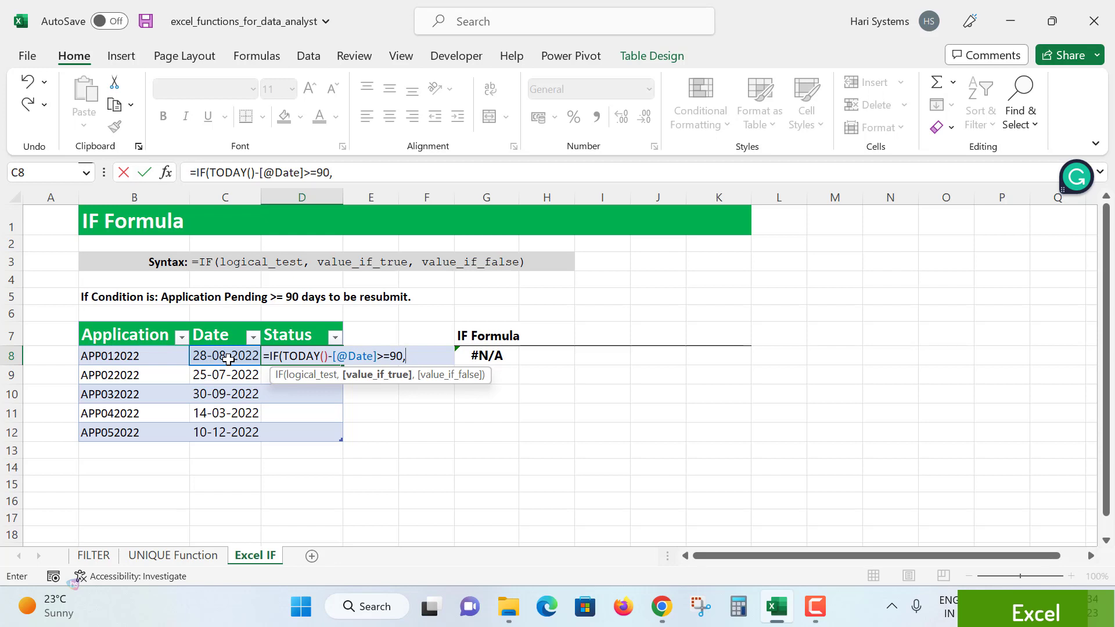
type("\"\"")
type("en")
type("ding\"")
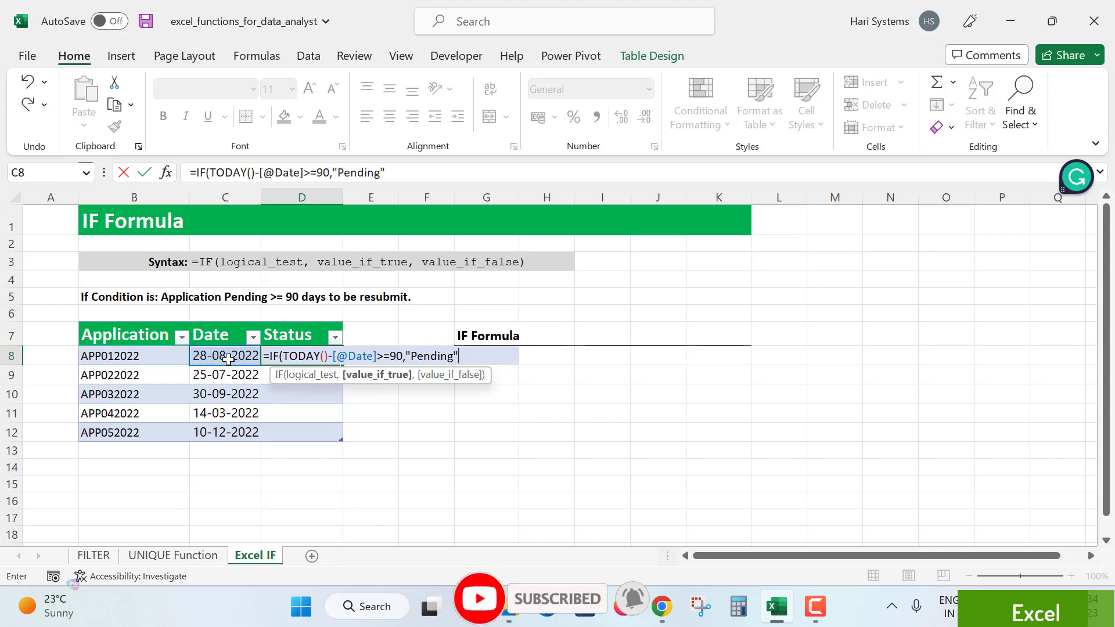
type(",")
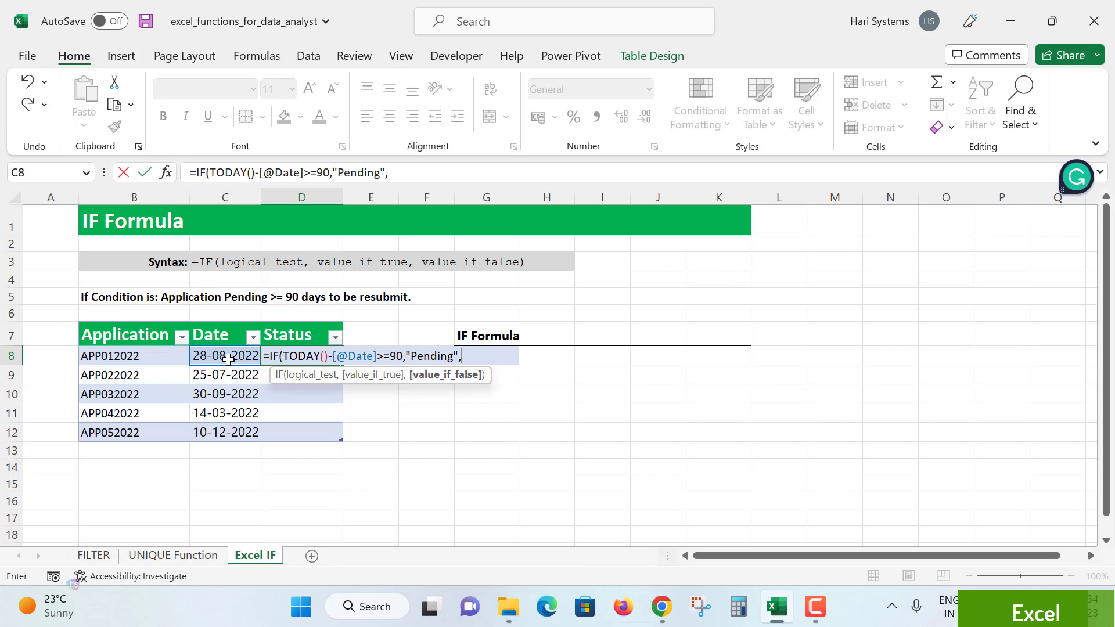
type("\"")
type("o b")
key("BackSpace")
key("BackSpace")
type("be ver")
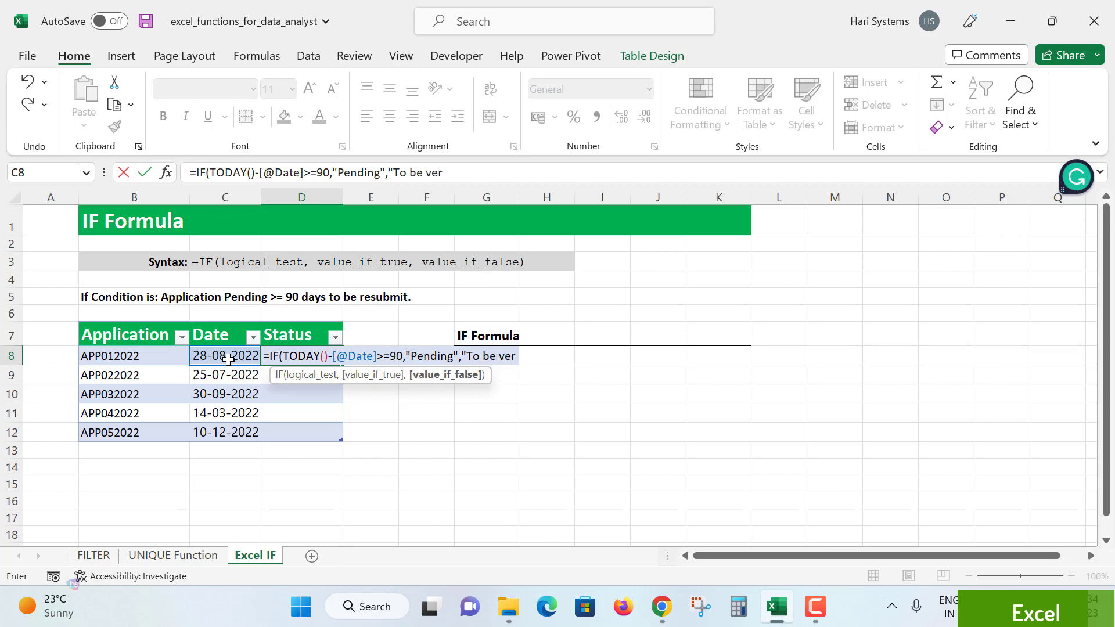
type("ify")
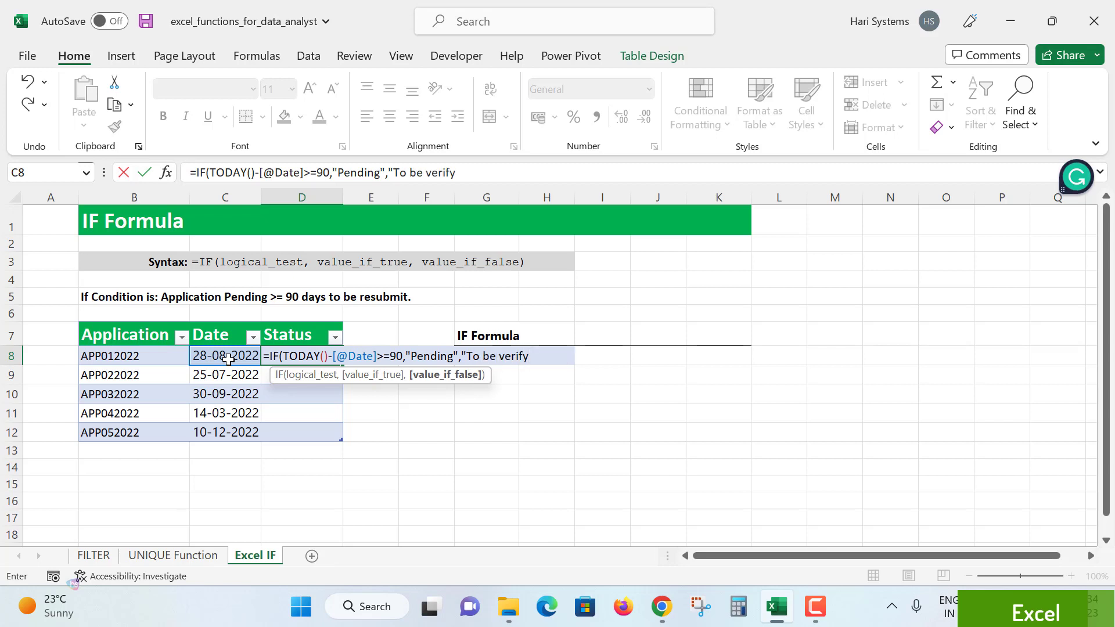
type("\")")
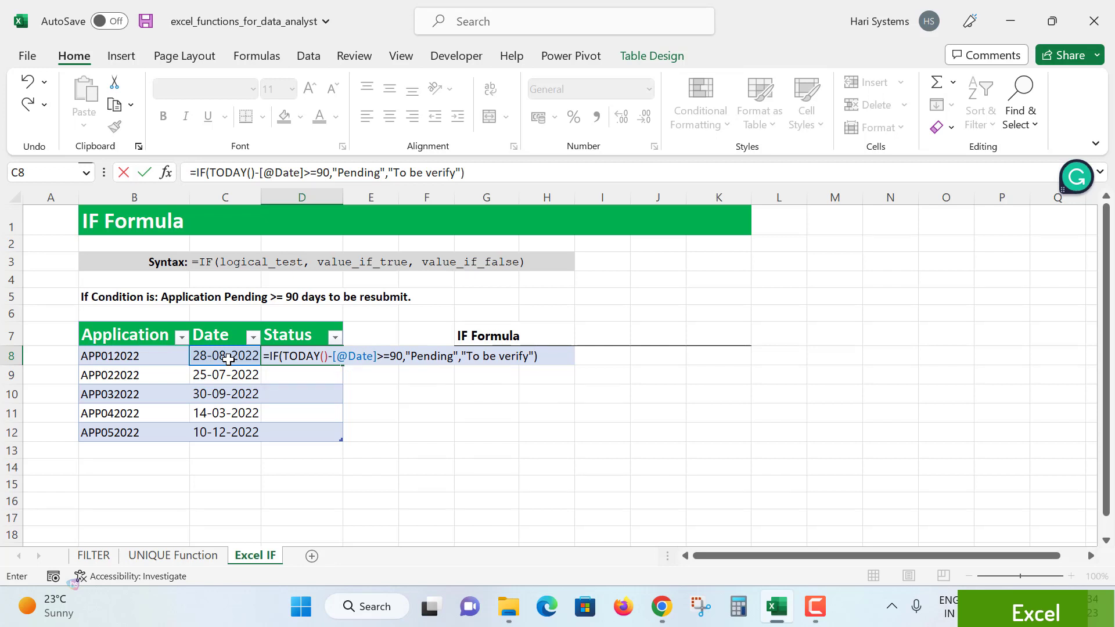
key("Return")
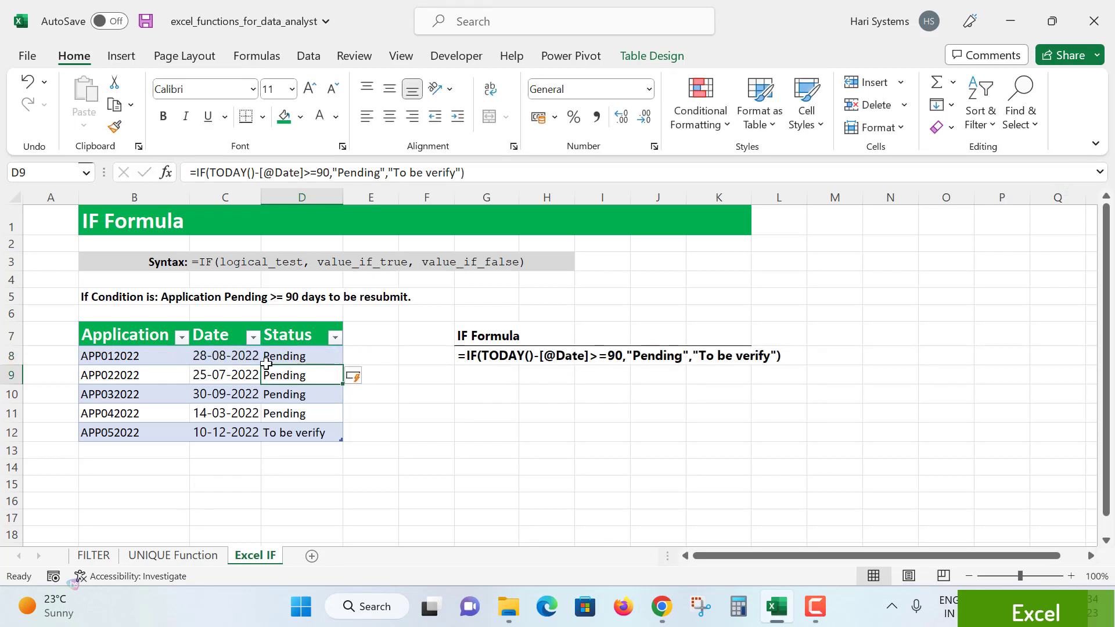
key("Down")
left_click(311, 438)
left_click(406, 464)
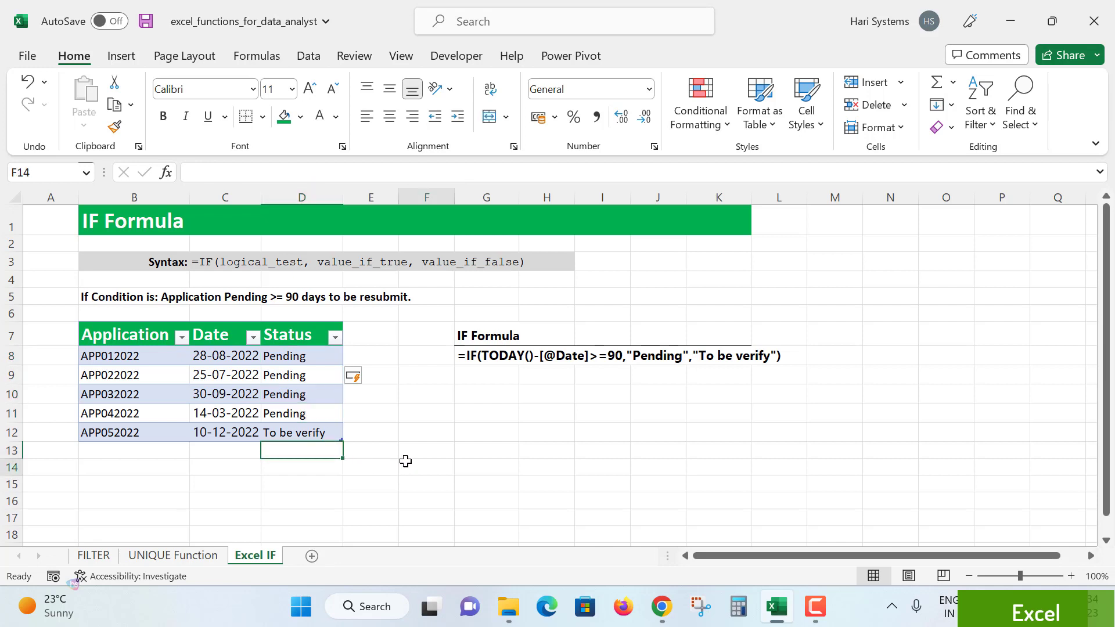
mouse_move(313, 360)
left_mouse_down()
mouse_move(319, 413)
mouse_move(302, 436)
left_mouse_up()
left_click(298, 467)
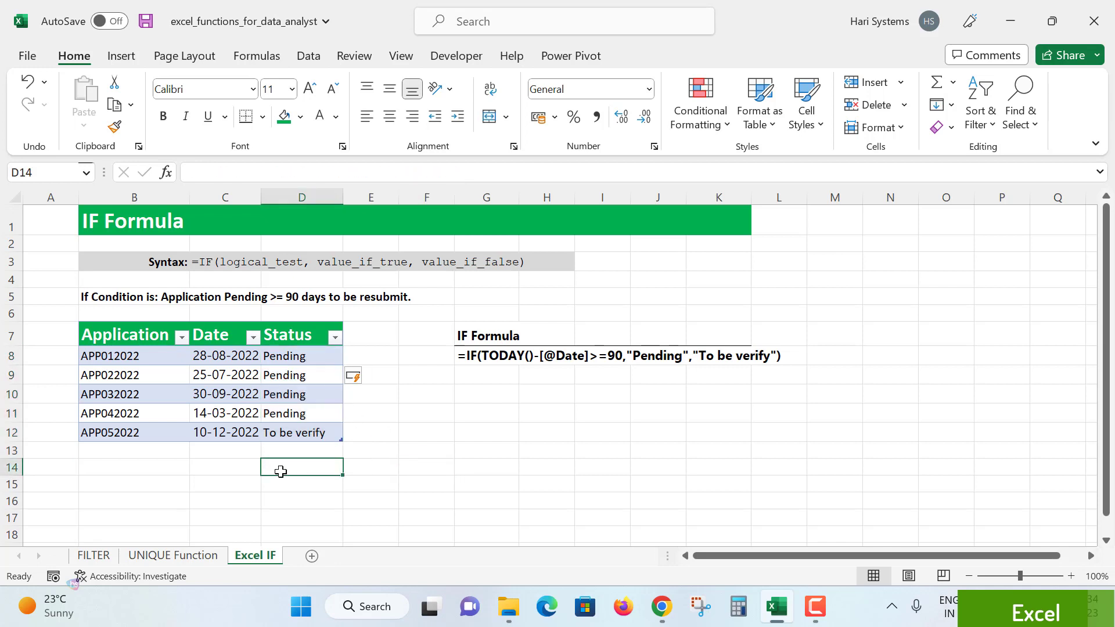
left_click(311, 357)
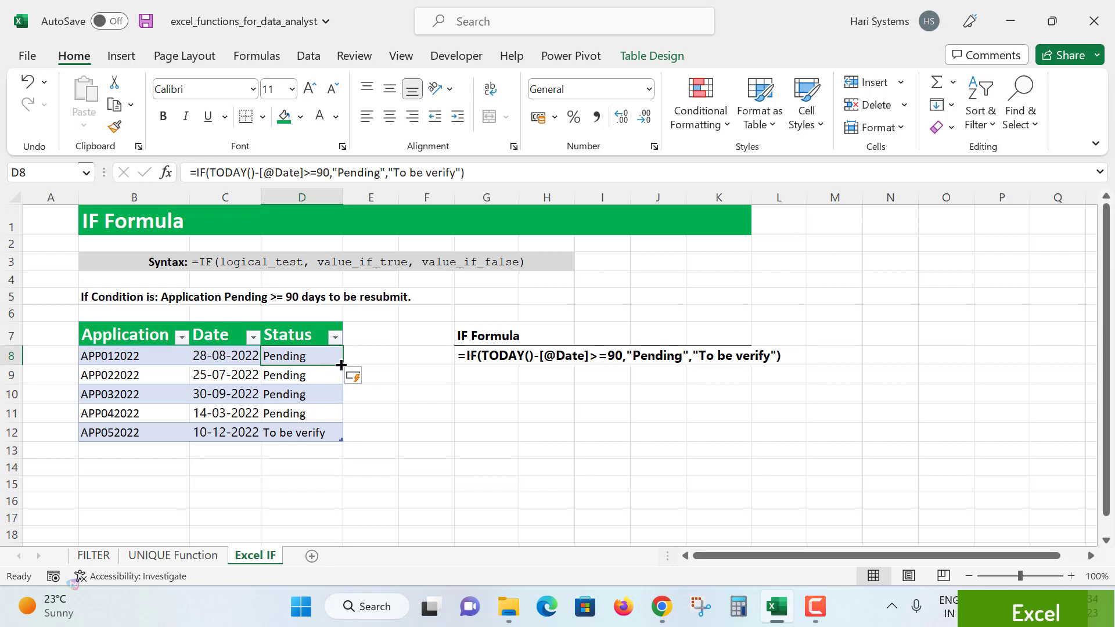
left_click(381, 432)
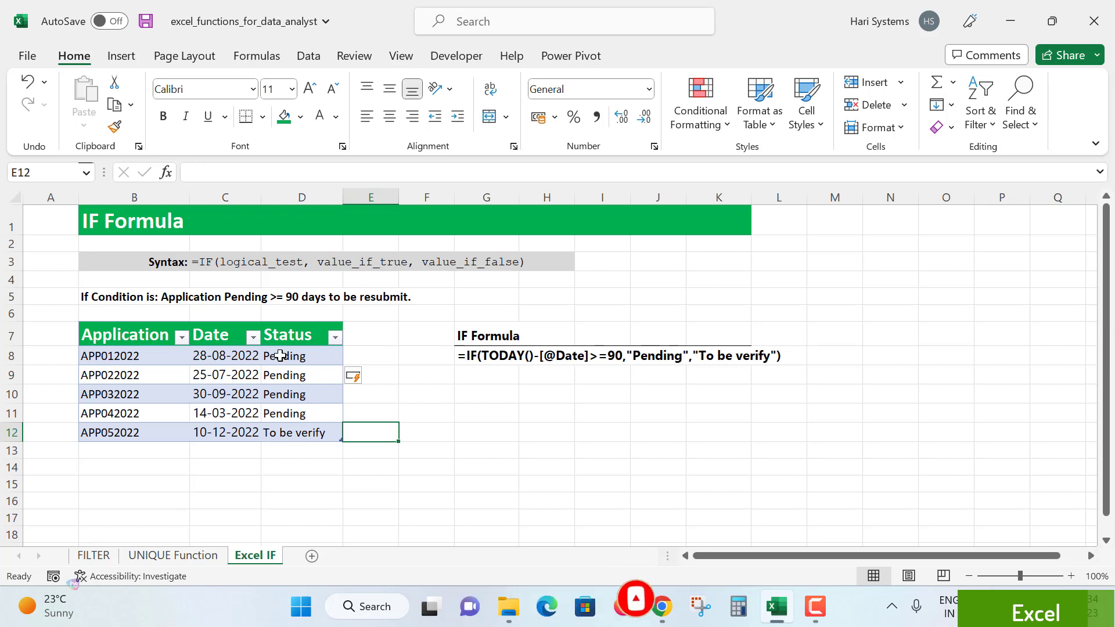
left_click(281, 355)
left_click(281, 374)
left_click(278, 394)
left_click(274, 409)
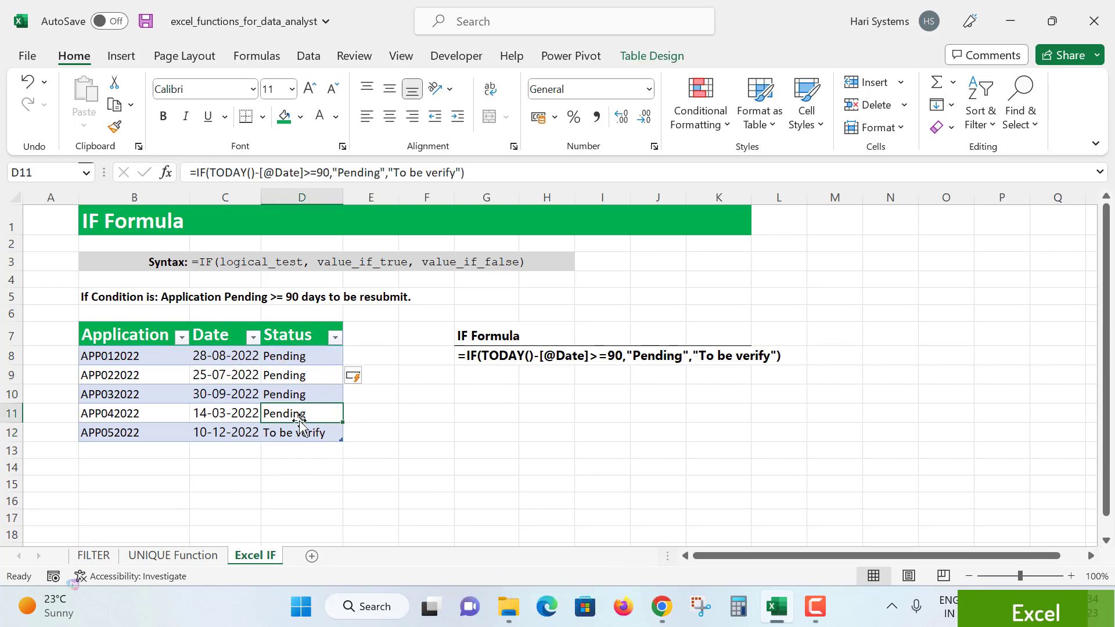
left_click(236, 433)
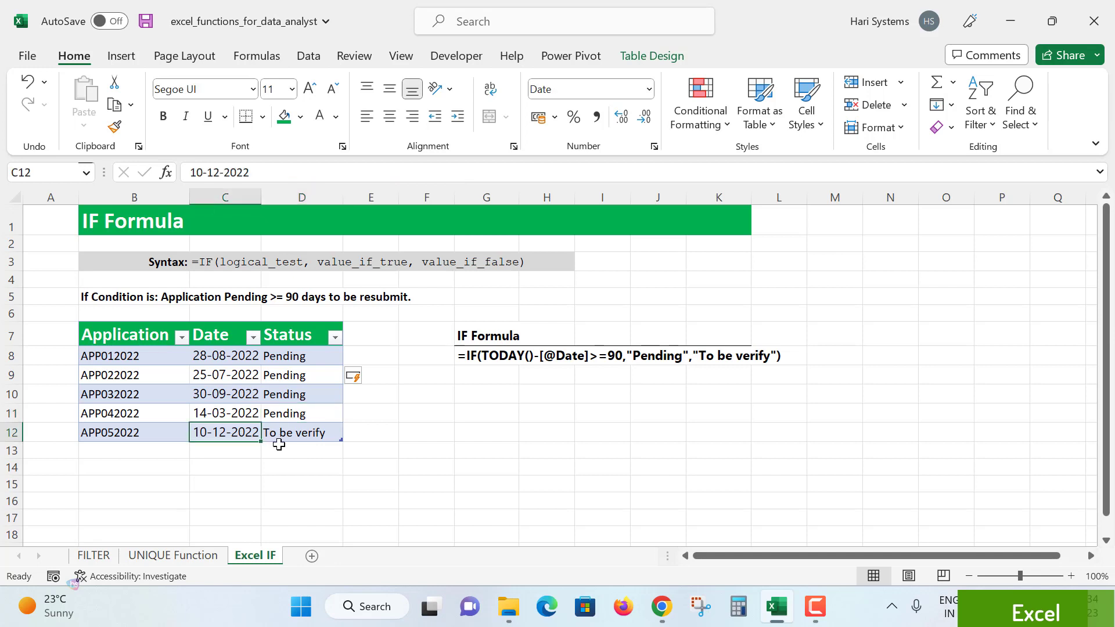
left_click(302, 435)
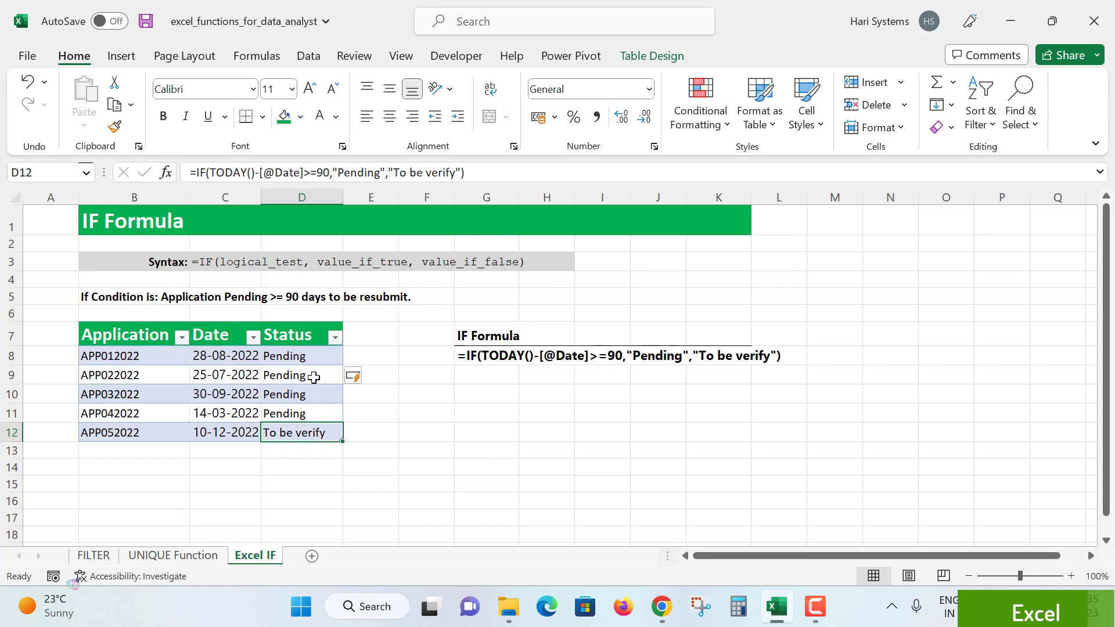
left_click(308, 358)
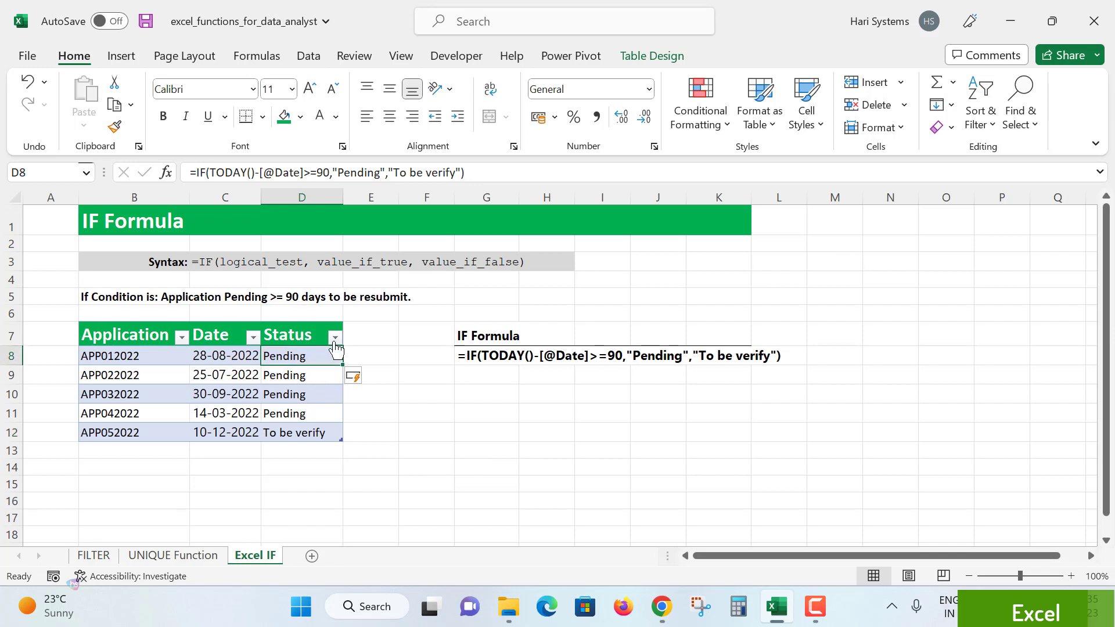
left_click(336, 338)
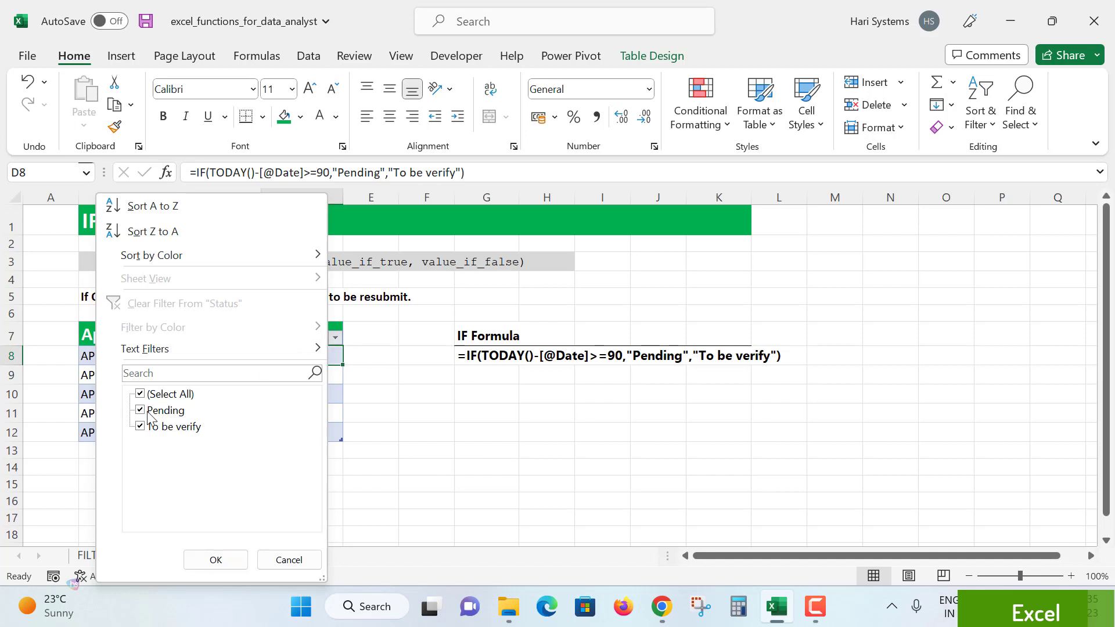
left_click(391, 401)
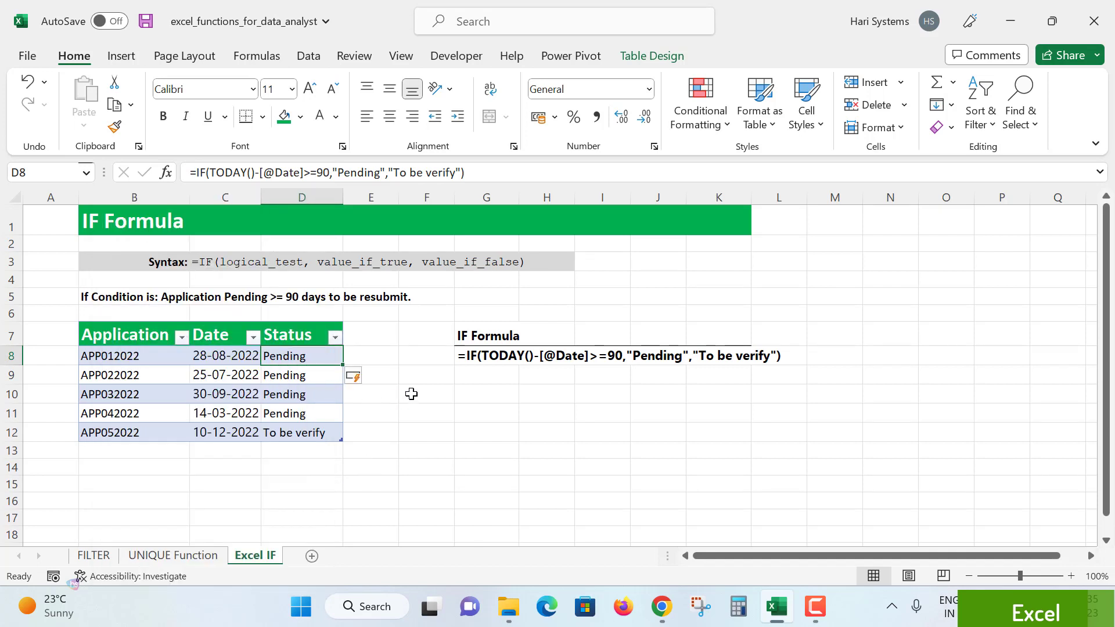
left_click(411, 393)
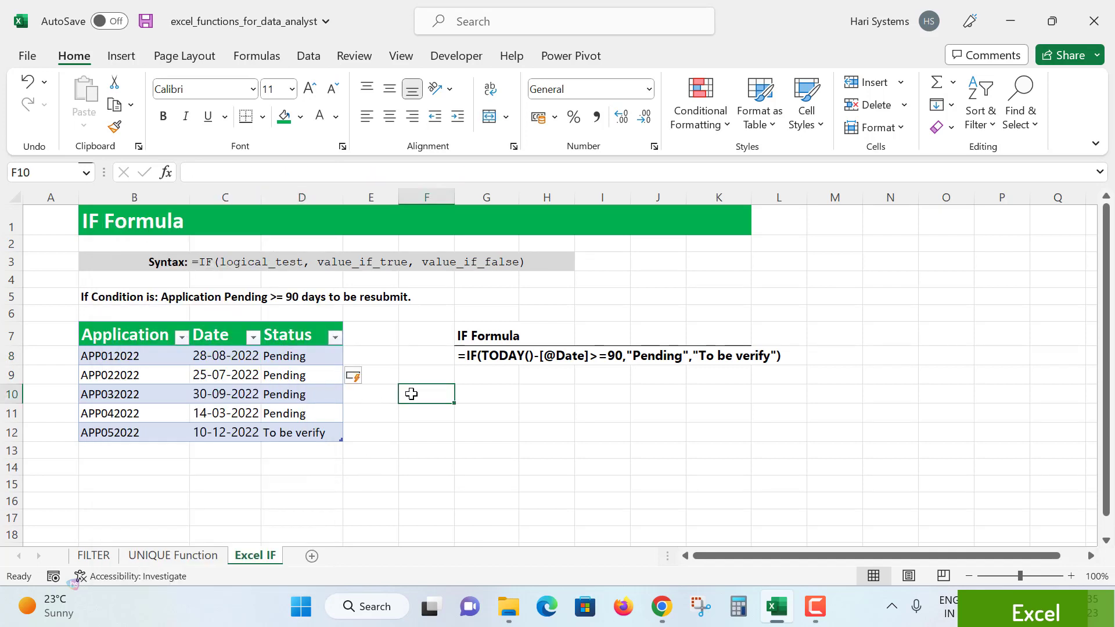